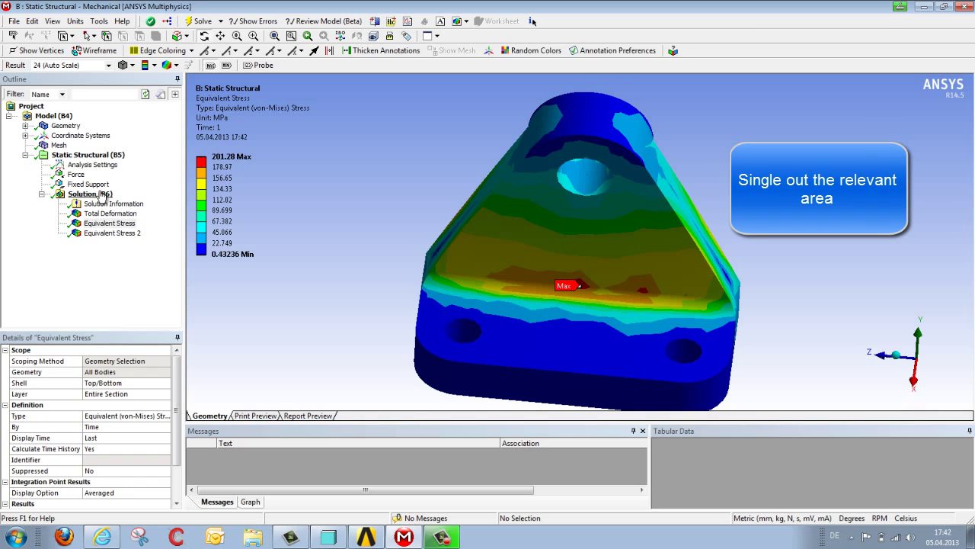
- Add an Equivalent (von-Mises) stress on the top, fillet and front faces and solve it (peak 201.28 MPa)
click(101, 197)
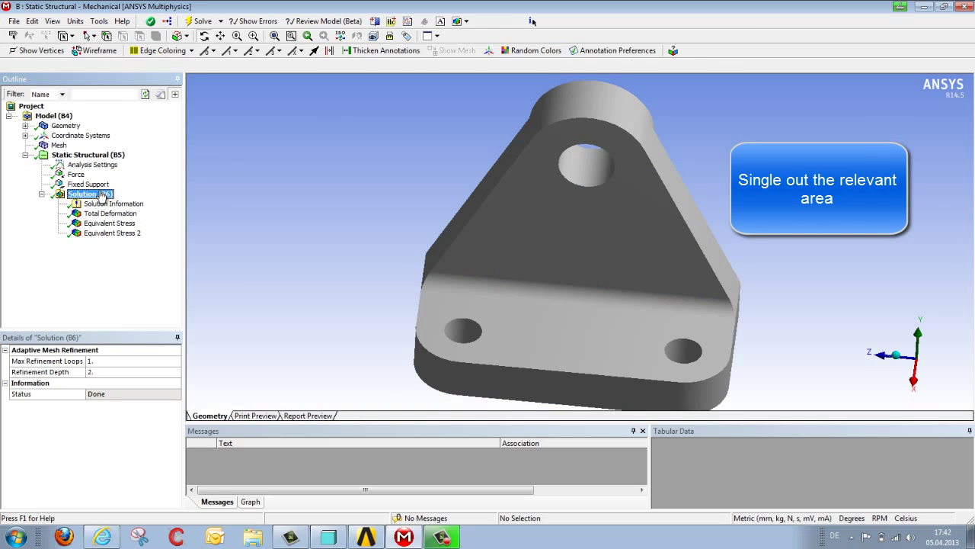
click(596, 254)
ctrl+click(598, 299)
ctrl+click(598, 324)
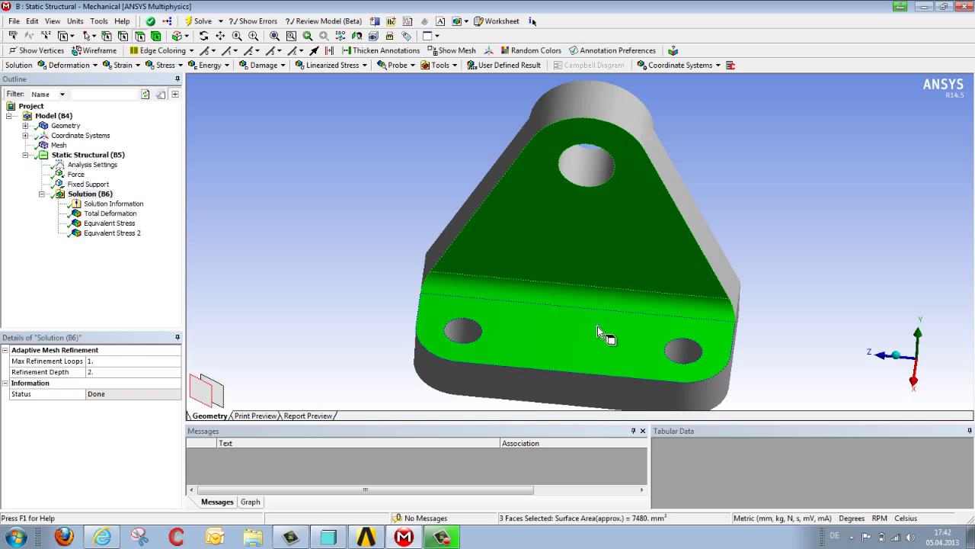
click(164, 64)
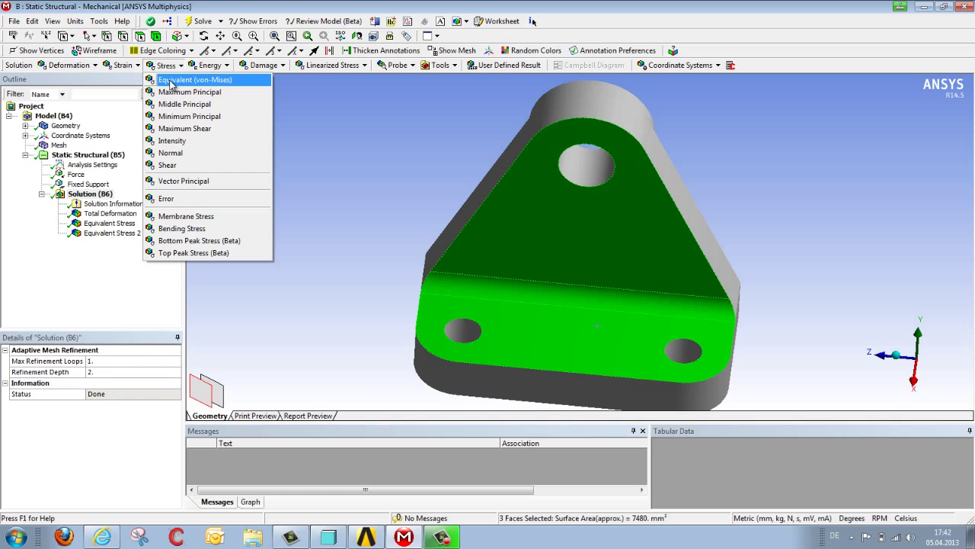
click(171, 81)
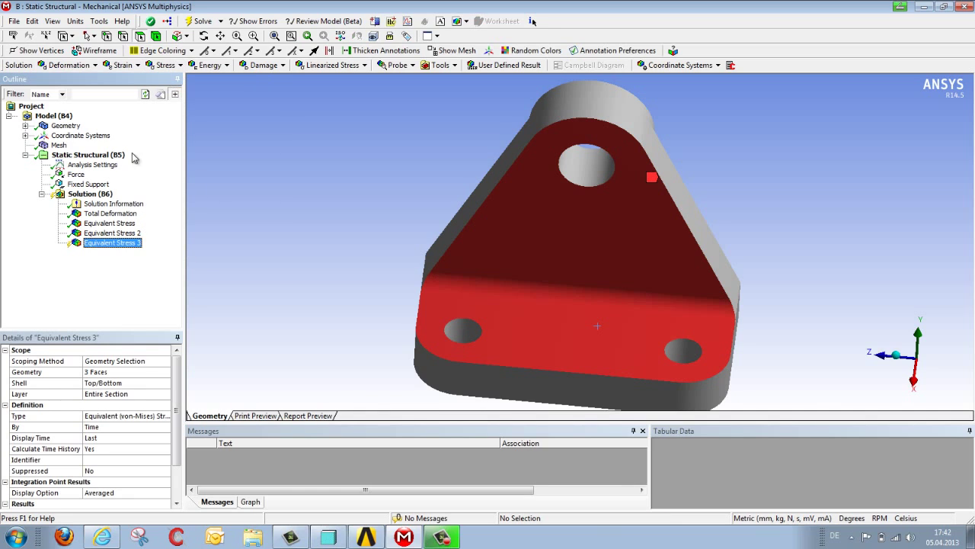
click(204, 21)
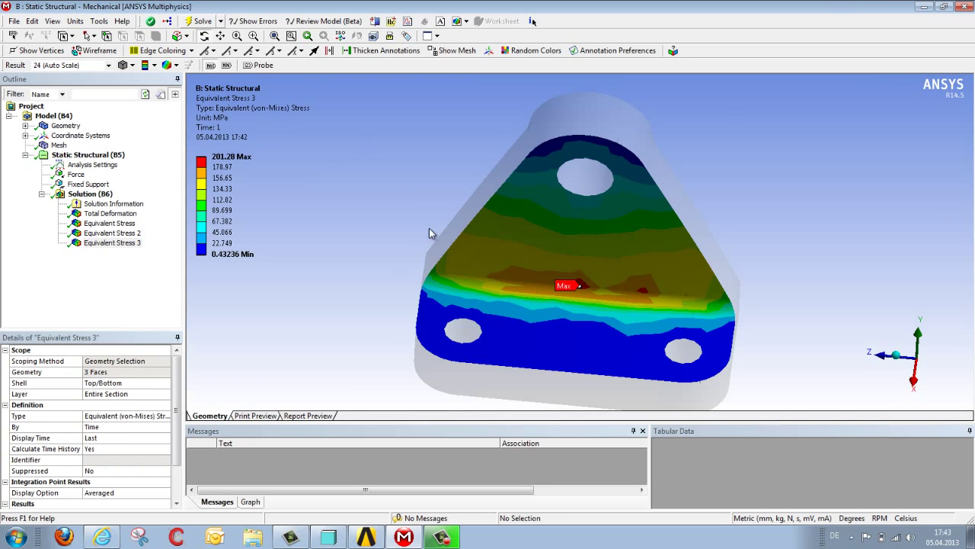
drag(463, 277, 495, 270)
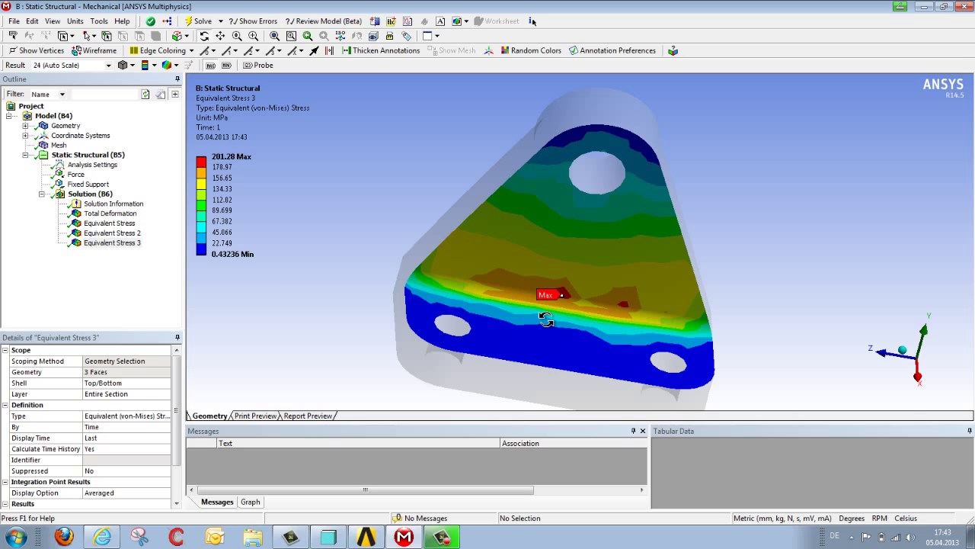
- Insert a Convergence check under Equivalent Stress 3 with a 5% allowable change
right_click(114, 250)
mouse_move(136, 252)
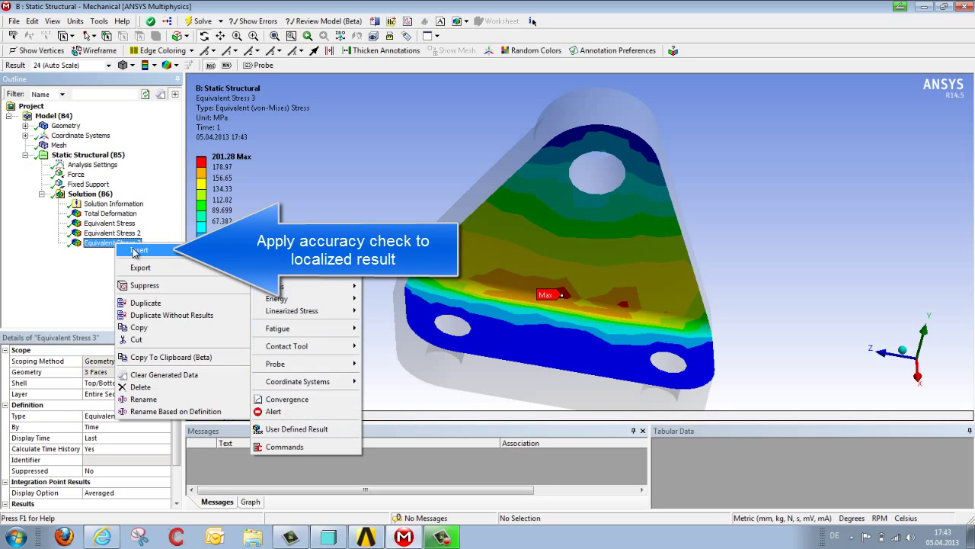
click(309, 402)
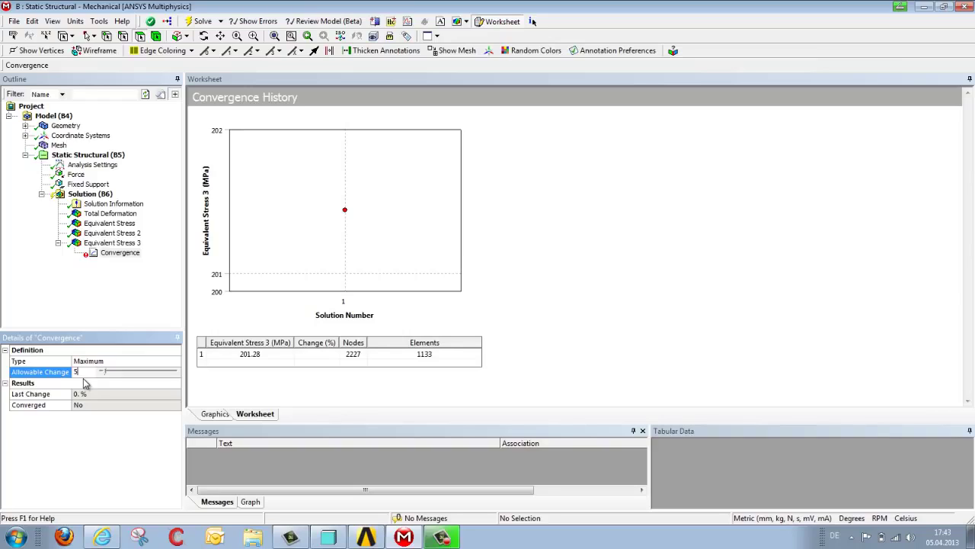
key(Return)
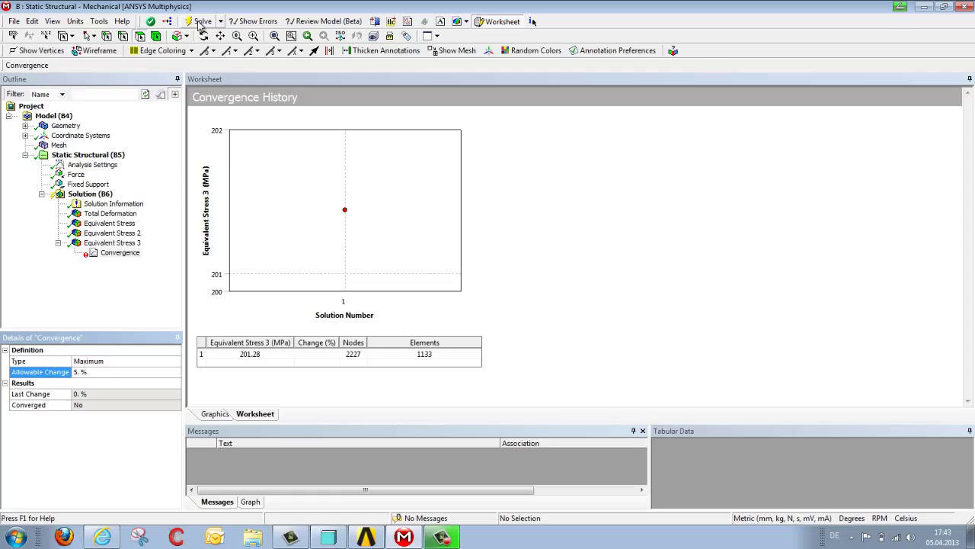
- Set the Solution's Max Refinement Loops to 5
click(103, 197)
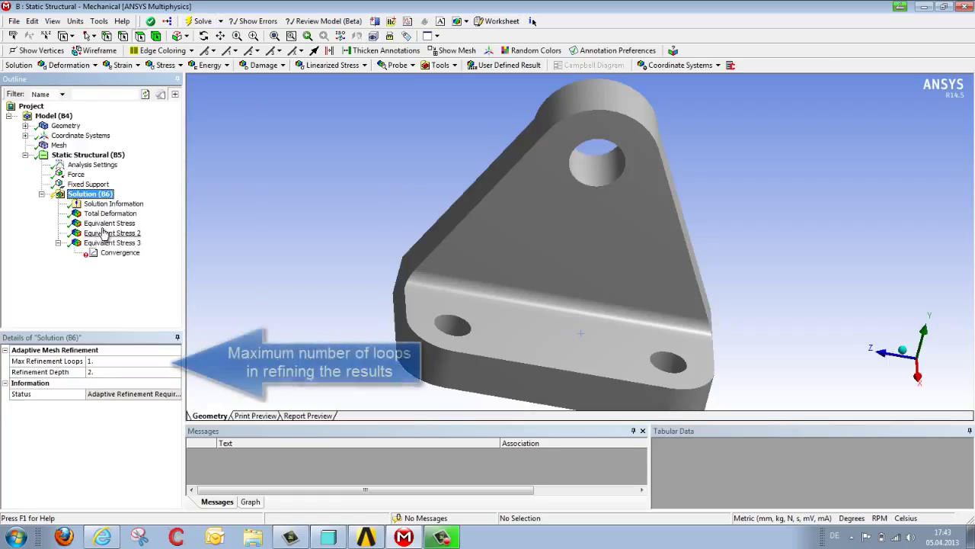
click(108, 363)
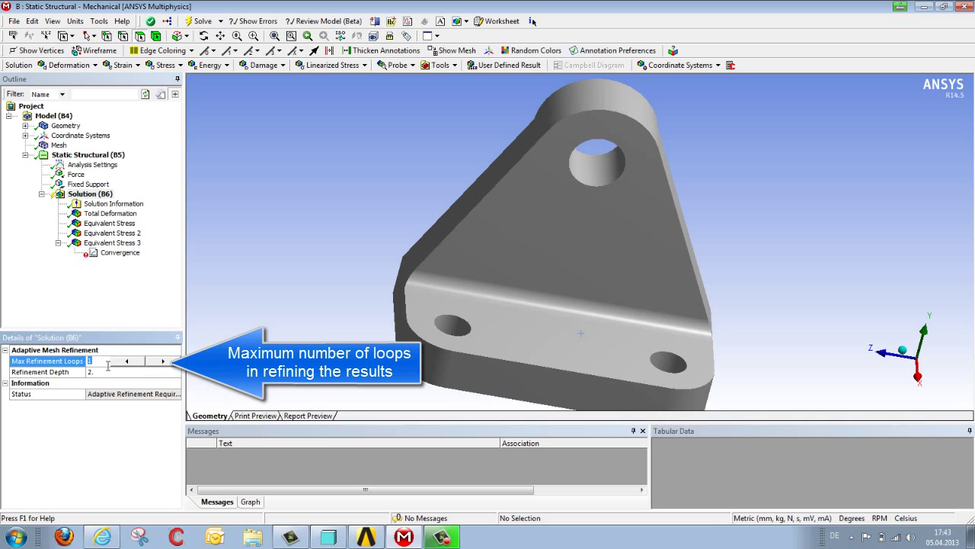
key(Return)
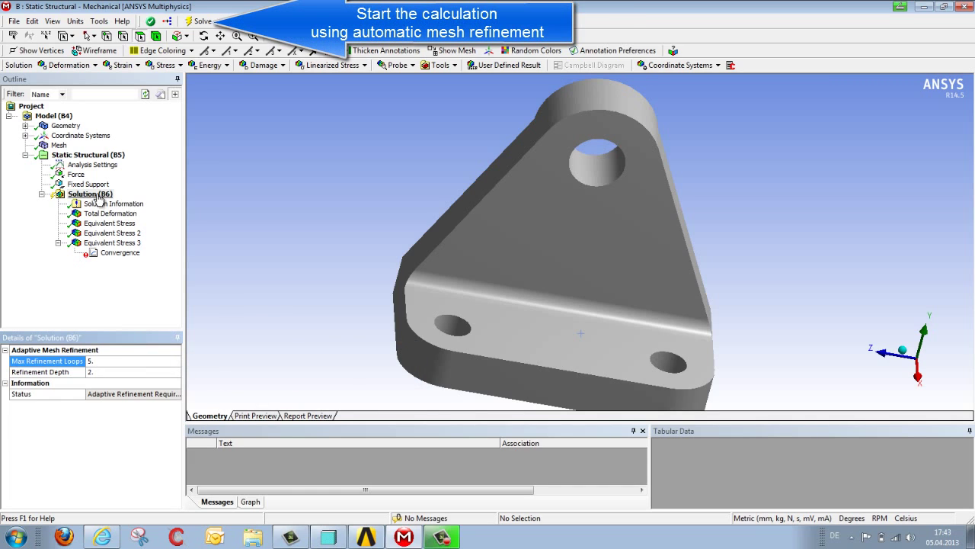
- Solve with adaptive mesh refinement until the 5% convergence check is met
click(204, 22)
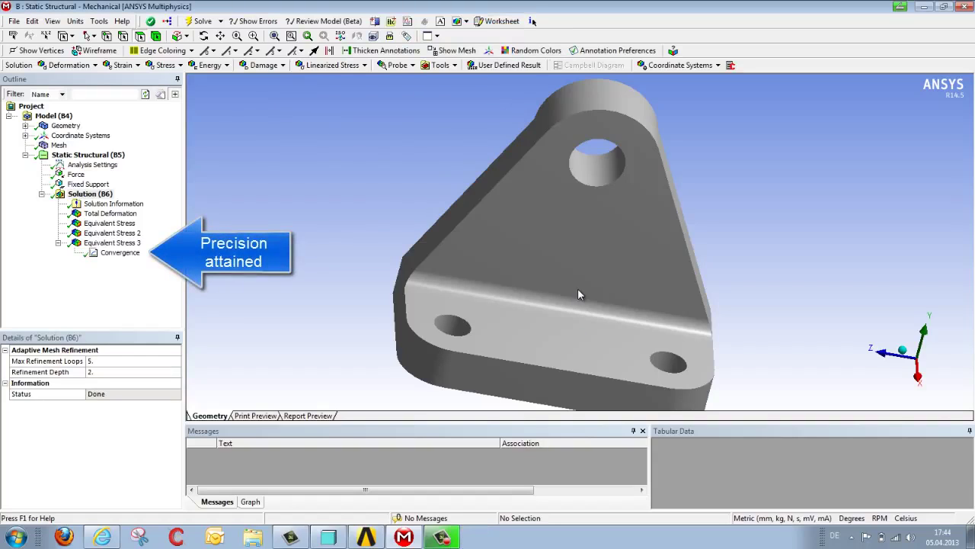
- Review the convergence history, then compare 270.86 MPa face stress against 287.59 MPa unaveraged stress
click(106, 256)
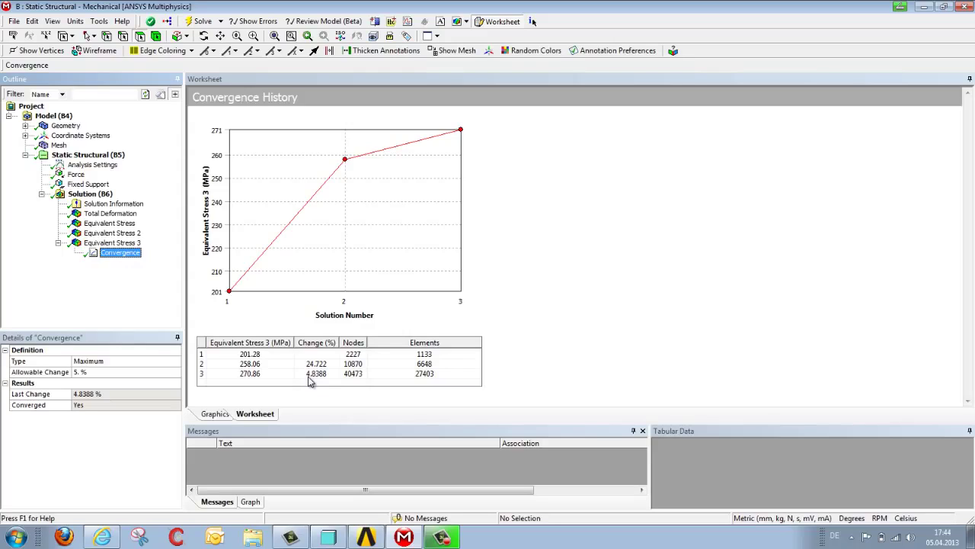
click(131, 244)
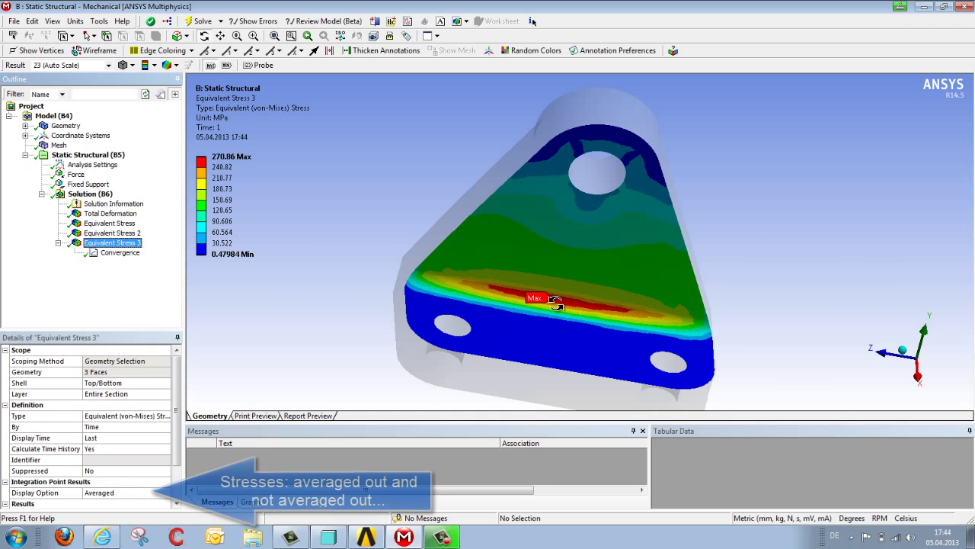
click(124, 234)
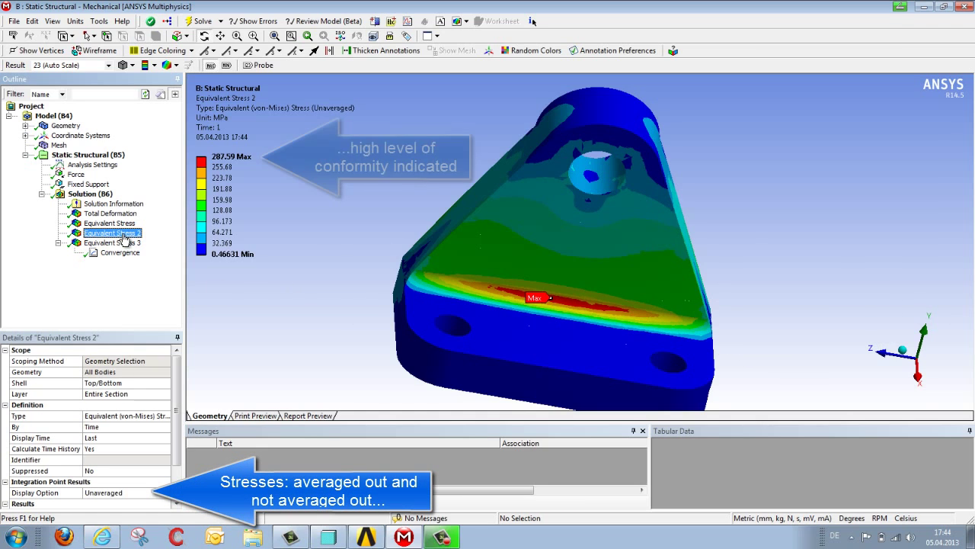
click(126, 243)
click(128, 233)
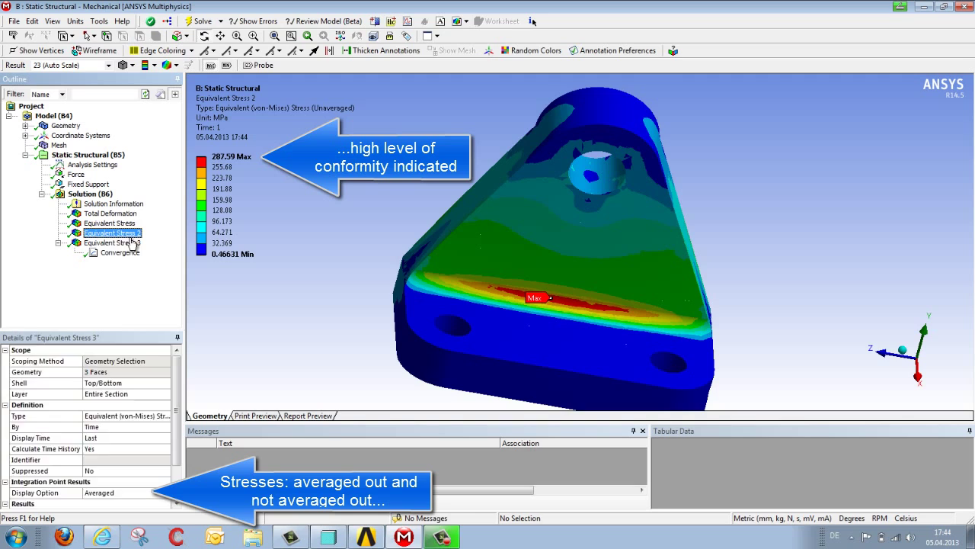
click(131, 243)
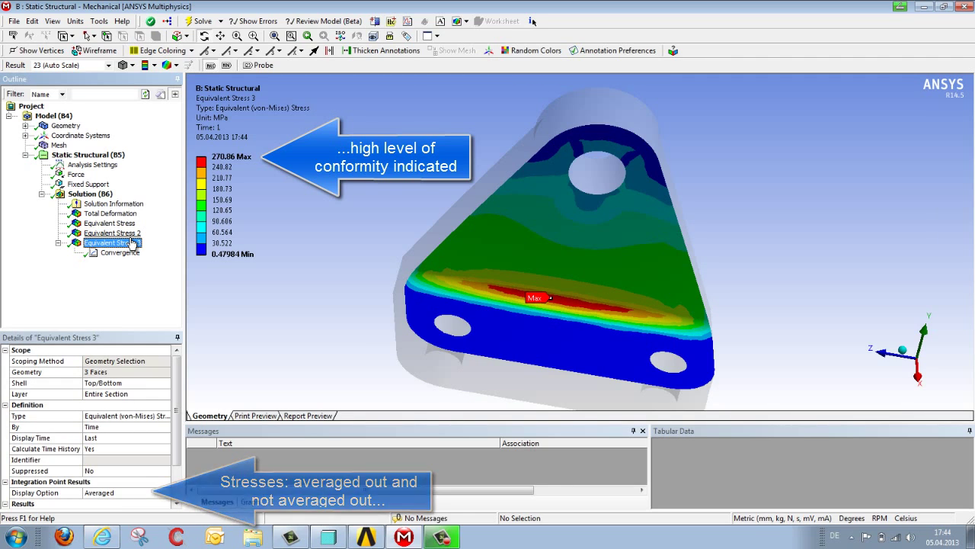
click(132, 233)
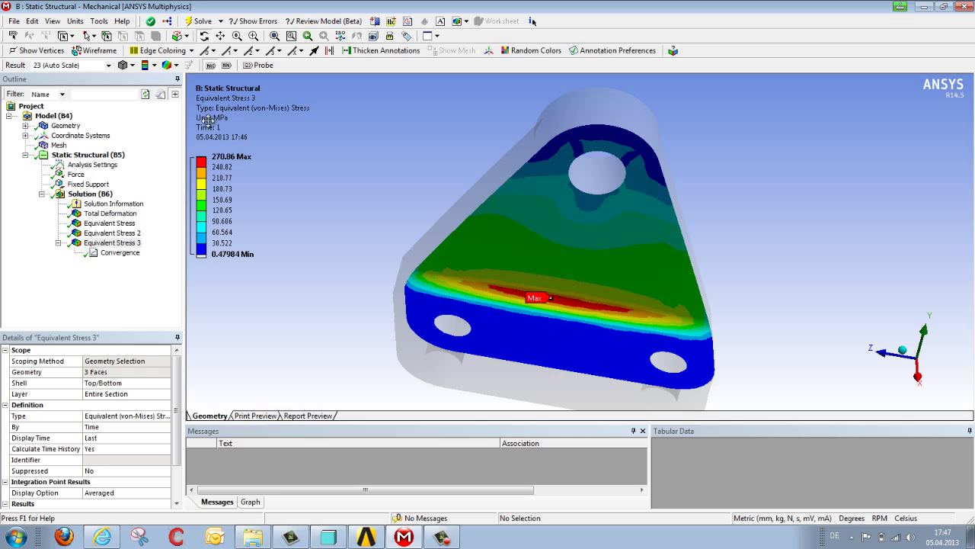
- Show the mesh elements on the face stress plot and inspect the 201.28 MPa coarse mesh
click(175, 67)
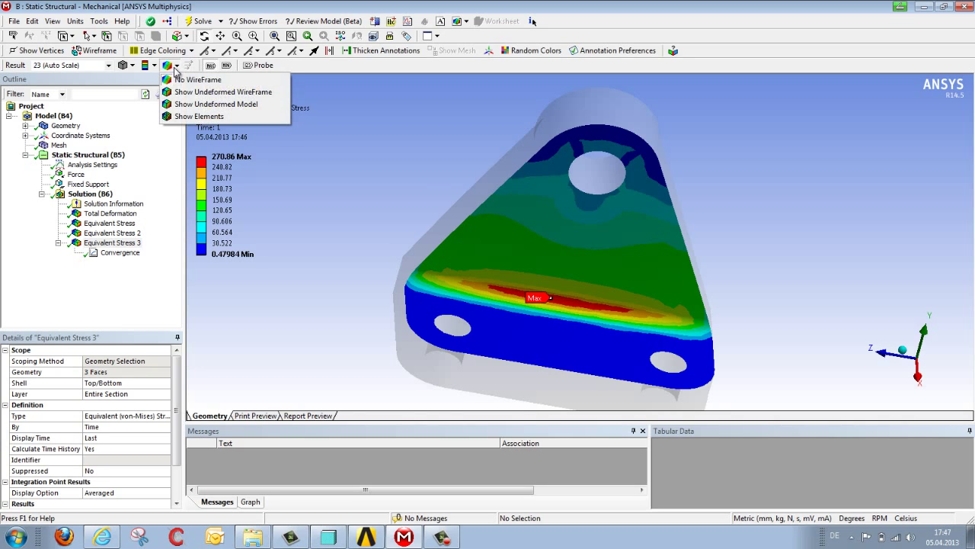
click(191, 118)
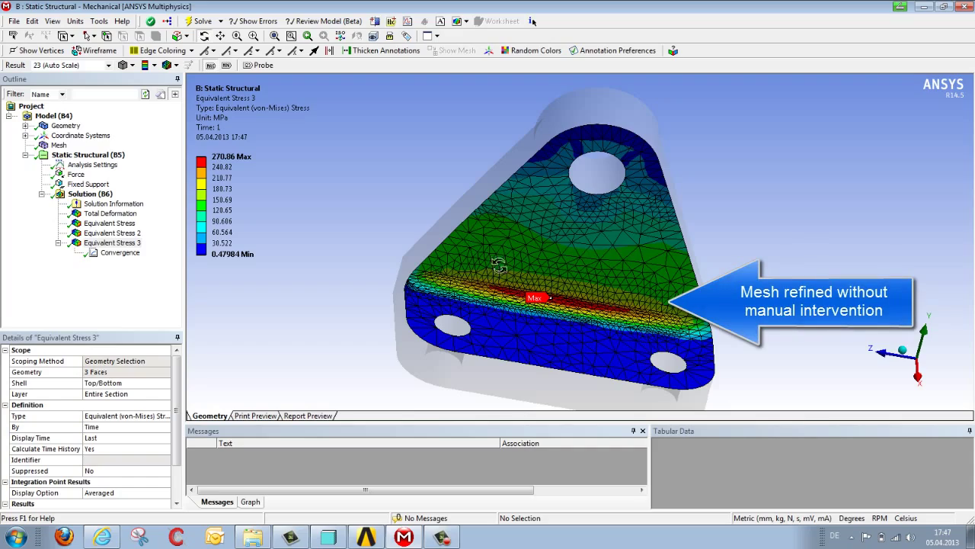
mouse_move(635, 326)
mouse_down()
mouse_move(610, 321)
mouse_move(618, 307)
mouse_move(629, 311)
mouse_move(616, 333)
mouse_move(624, 325)
mouse_move(629, 333)
mouse_up()
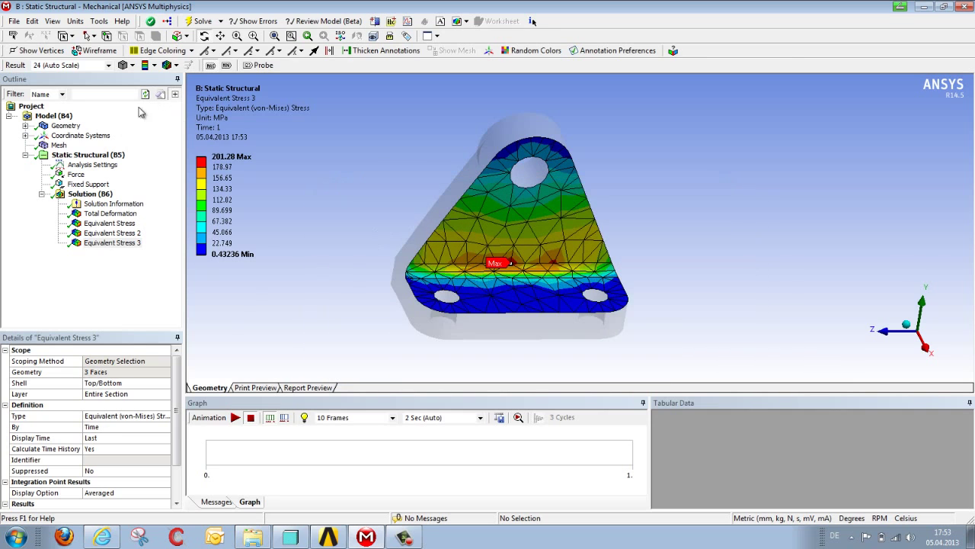
- Display the coarse mesh (2227 nodes, 1133 elements) and select the cylindrical fillet face
click(59, 145)
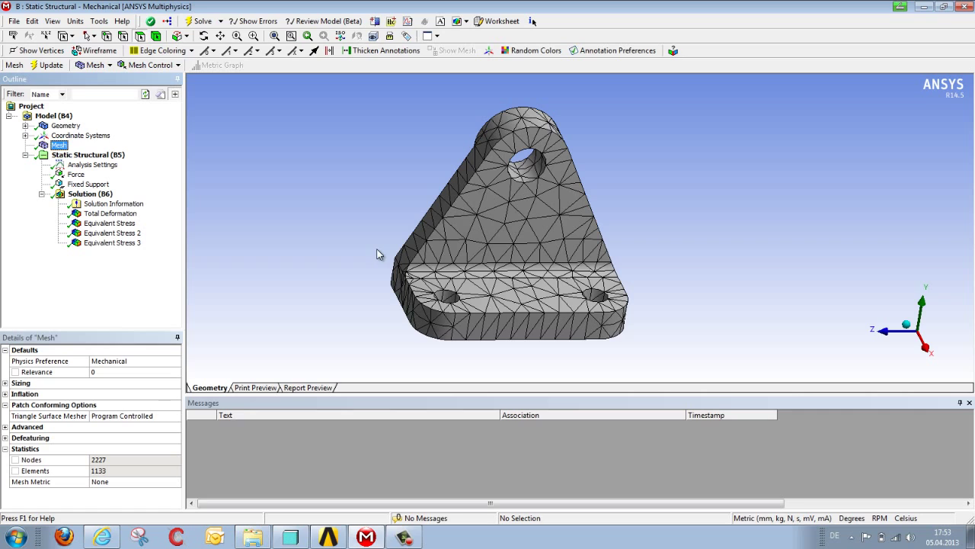
click(494, 279)
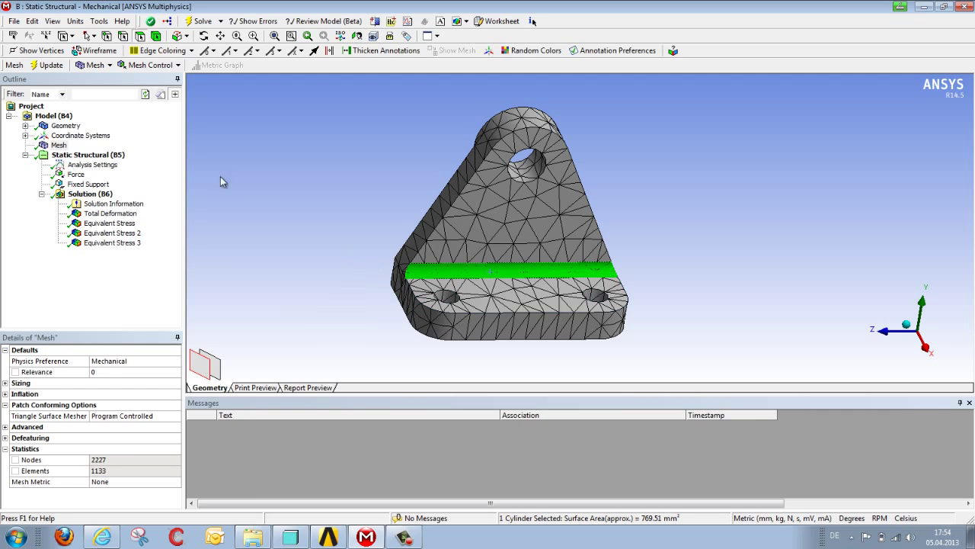
- Add a Face Sizing on the fillet face, setting the element size to 10 mm, then 1 mm
click(147, 66)
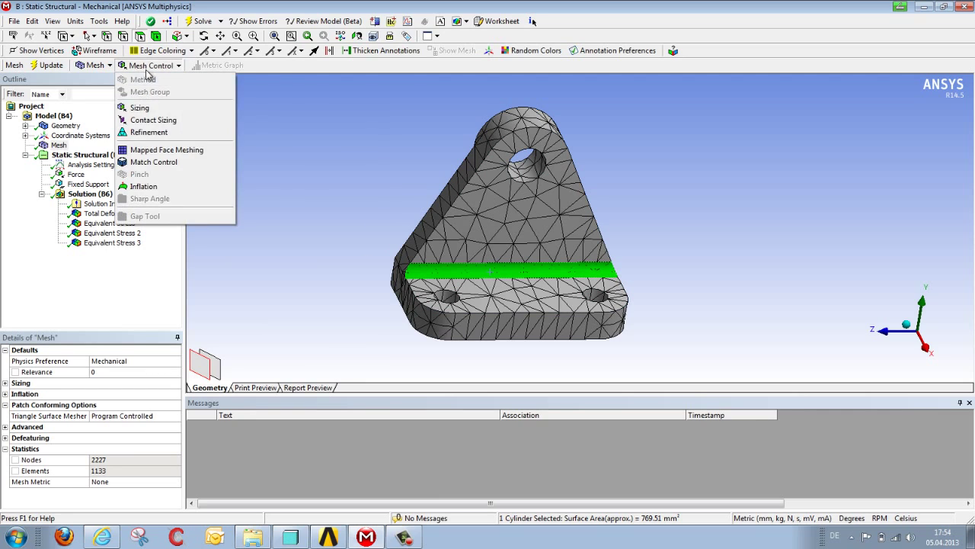
click(154, 109)
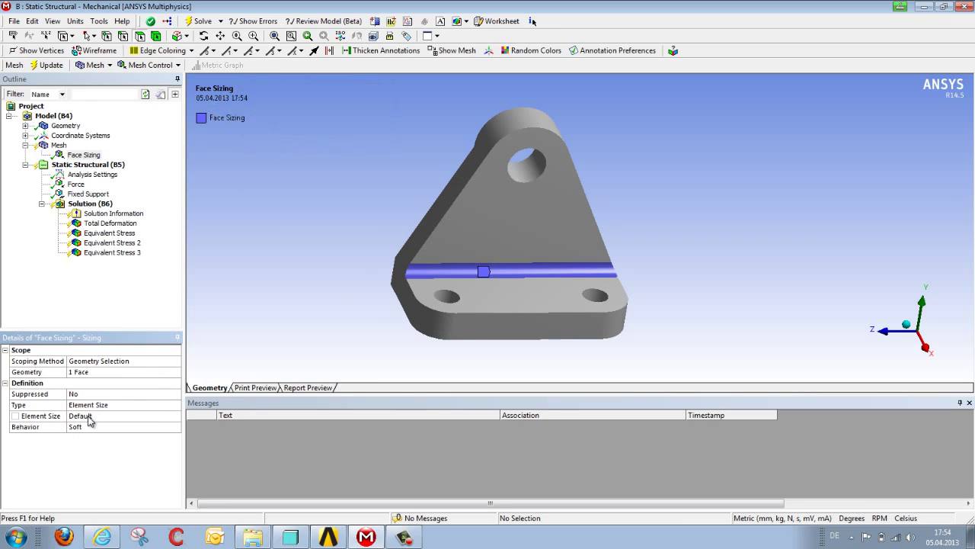
click(89, 416)
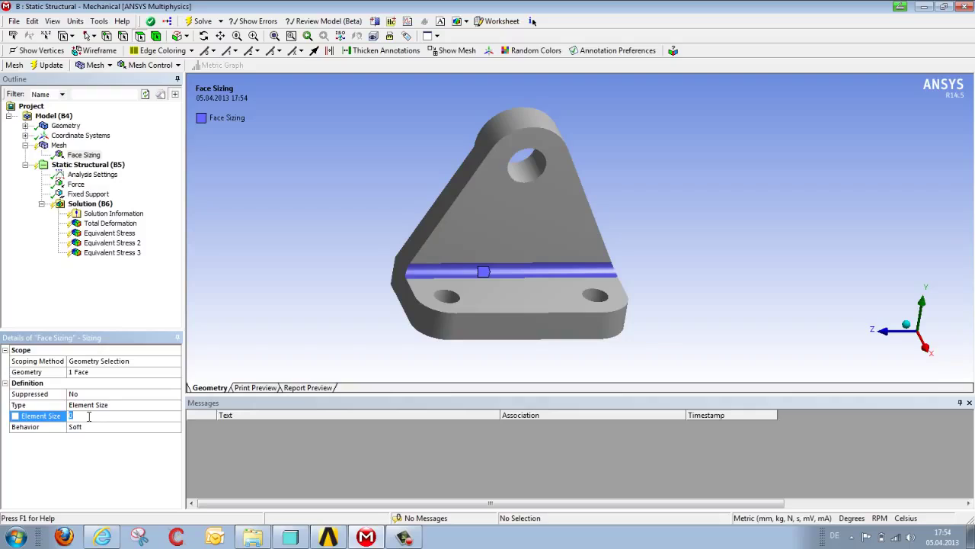
text(10)
key(Return)
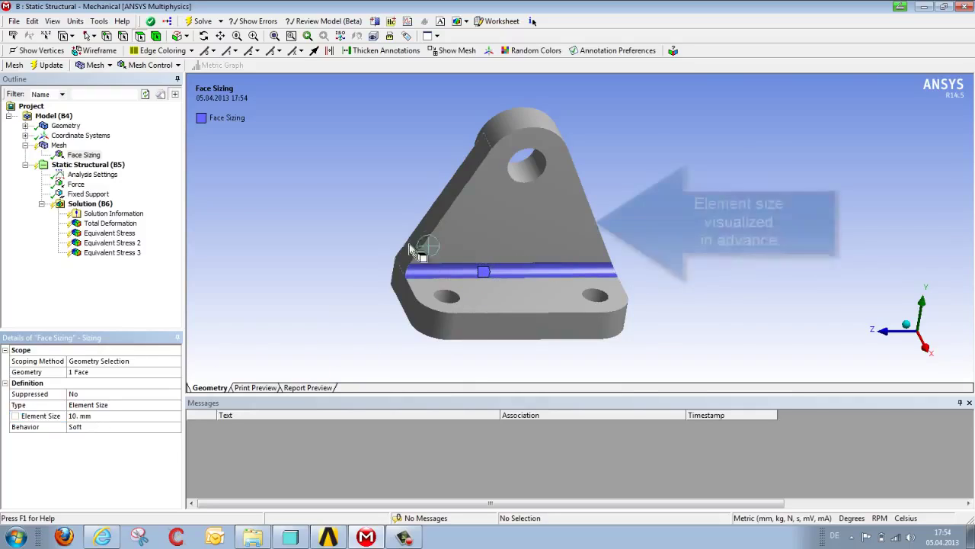
scroll(638, 285, up, 5)
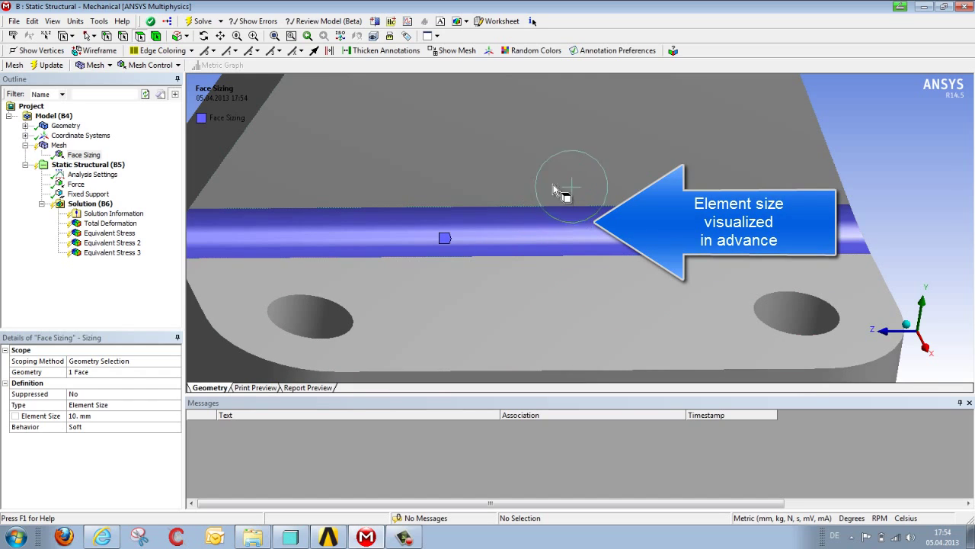
click(122, 418)
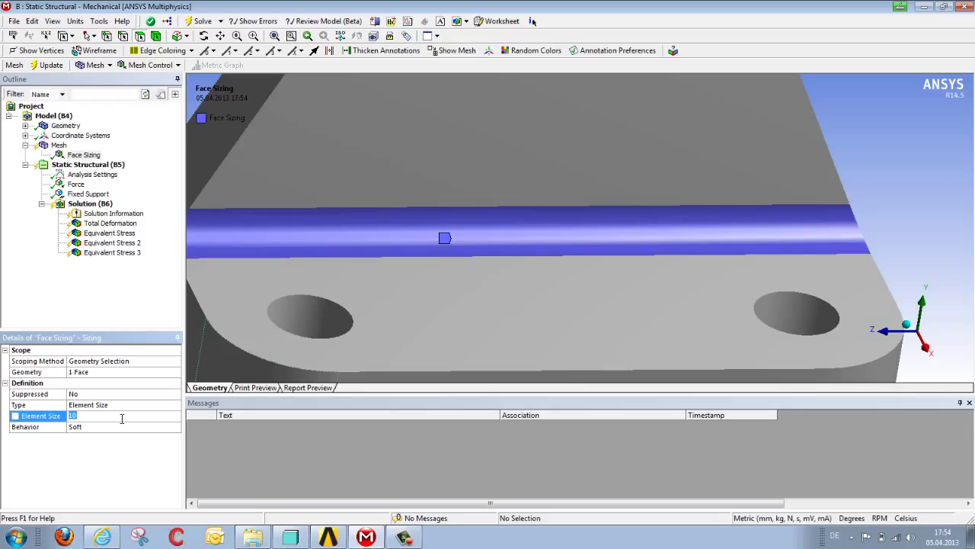
text(1)
key(Return)
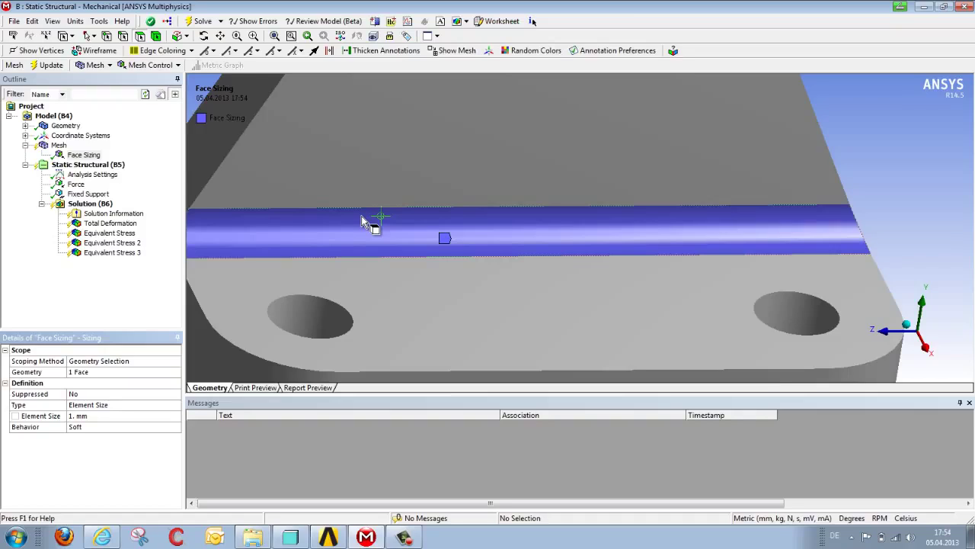
scroll(362, 221, down, 5)
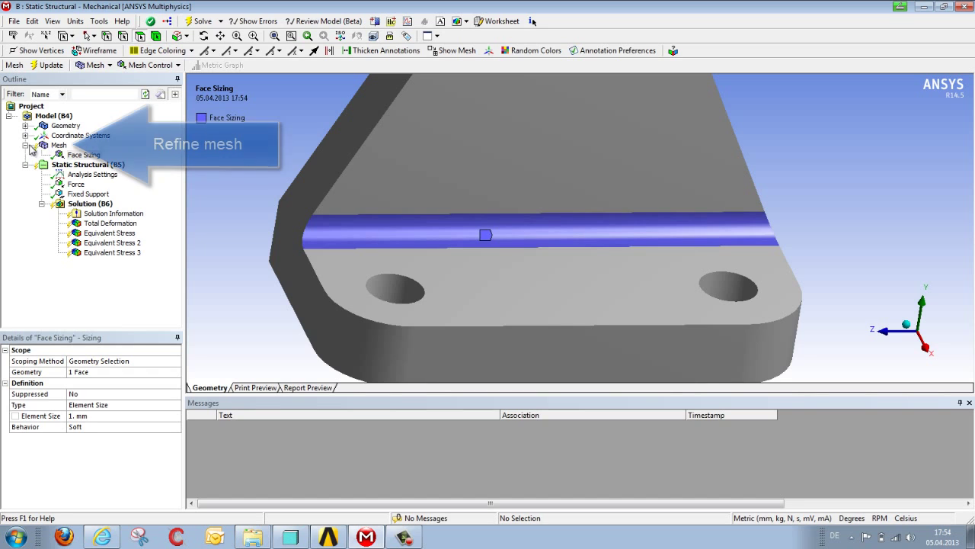
- Generate the mesh with the new fillet sizing, giving 15249 nodes and 9104 elements
click(58, 146)
right_click(54, 145)
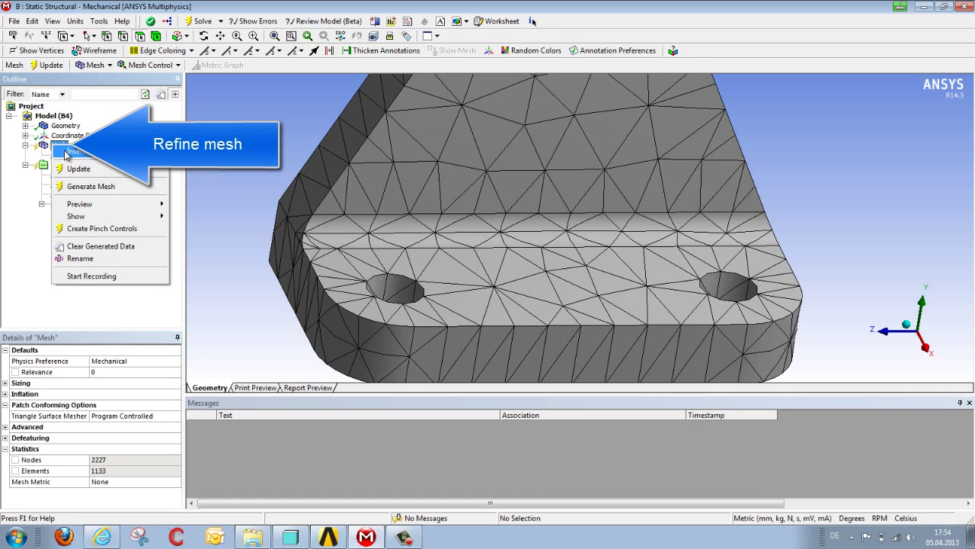
click(88, 188)
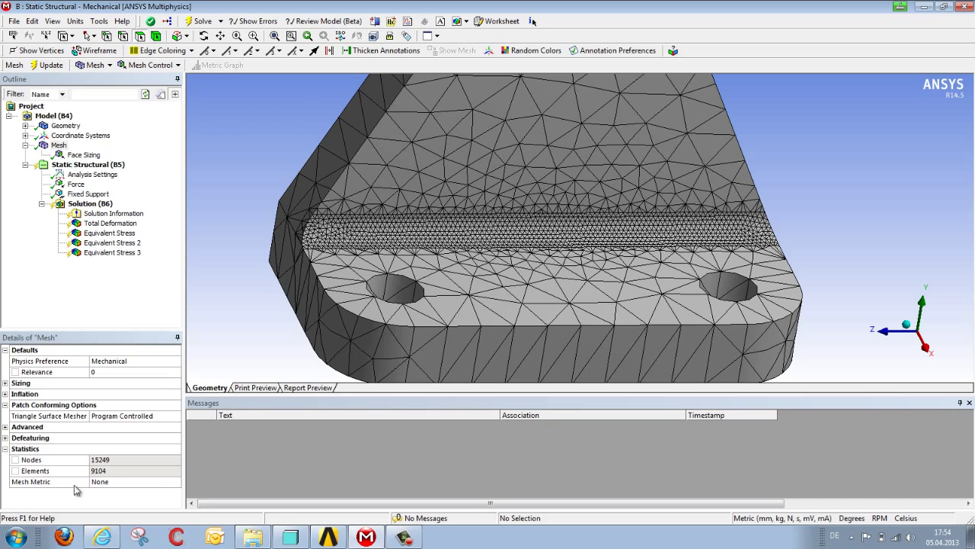
click(46, 481)
- Show Element Quality metrics (min 0.0807, max 0.9997) and highlight the lowest-quality 0.13 elements
click(126, 482)
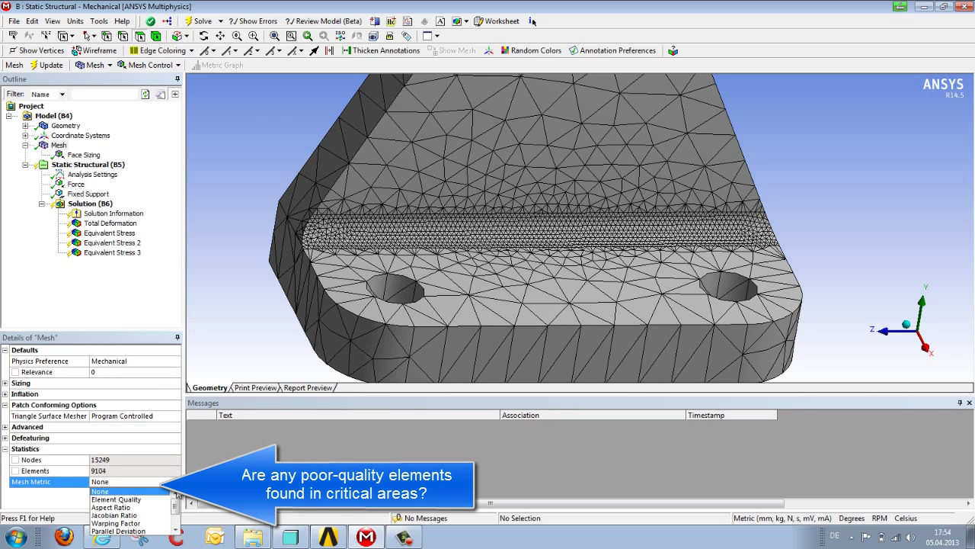
click(161, 500)
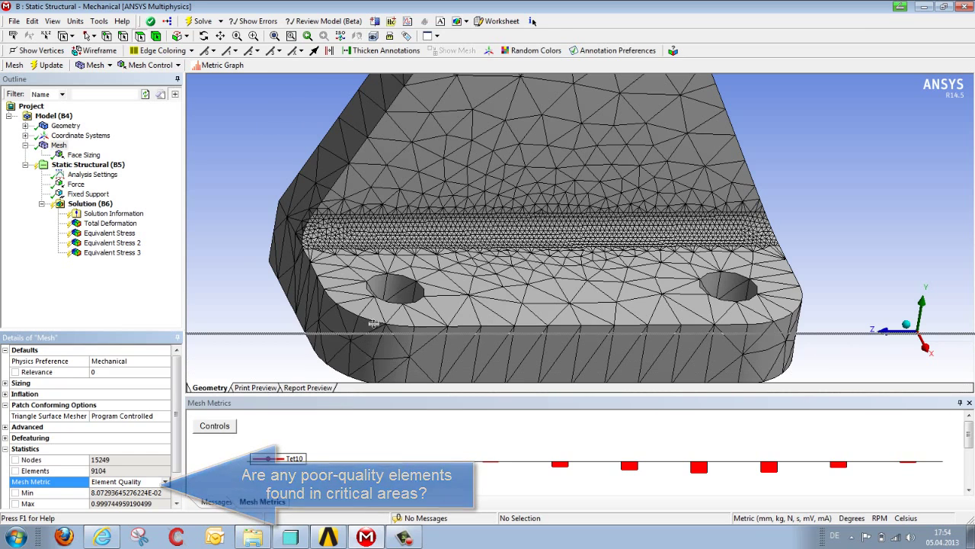
drag(346, 395, 385, 304)
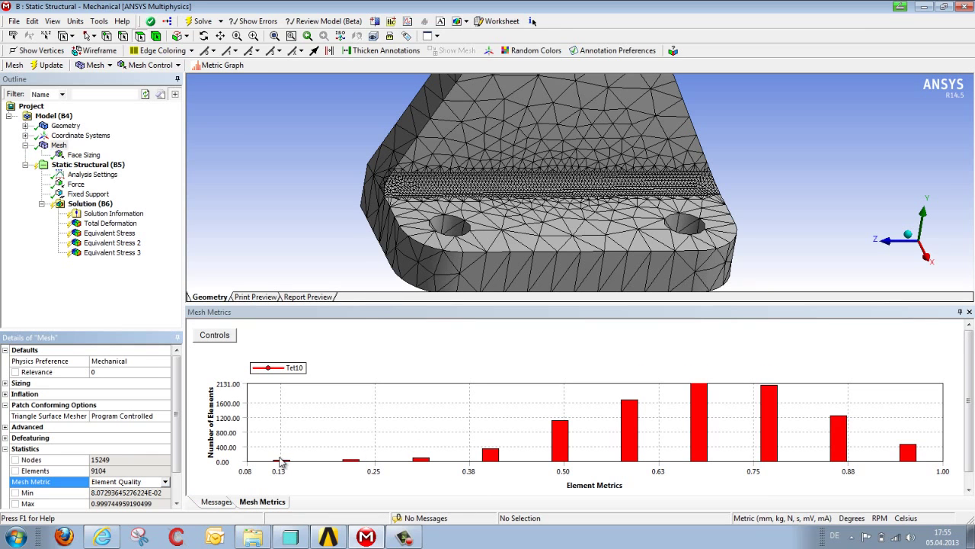
click(281, 462)
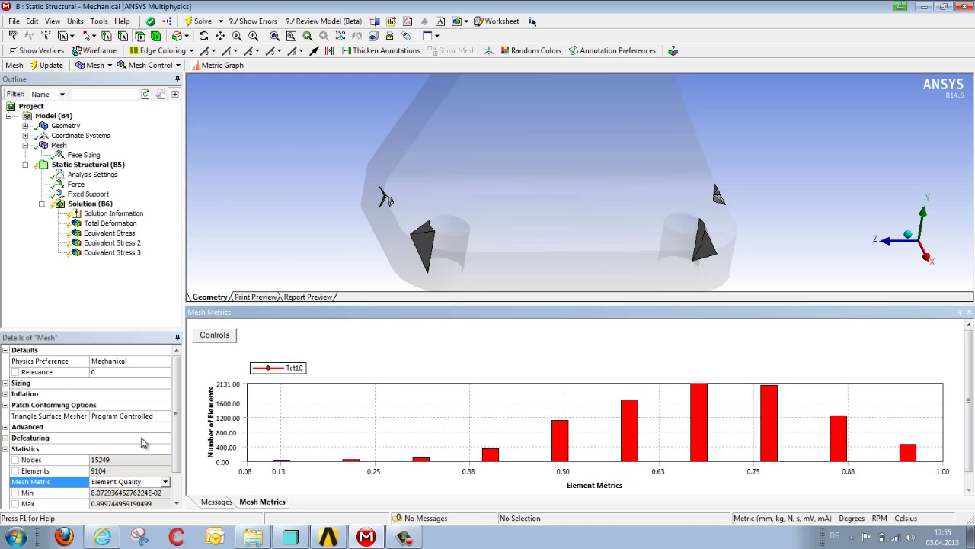
mouse_move(176, 449)
mouse_down()
mouse_move(180, 457)
mouse_move(184, 436)
mouse_up()
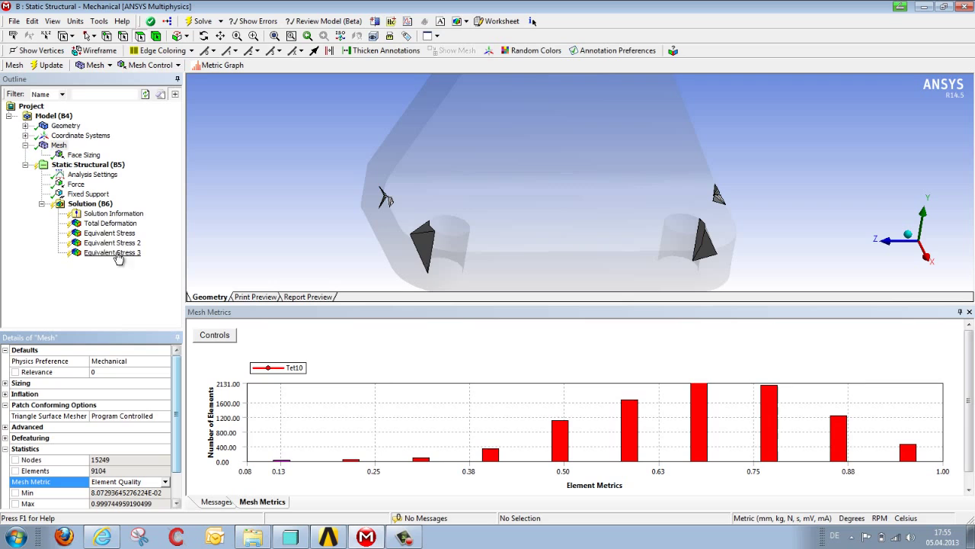
- Re-solve on the refined mesh and show averaged Equivalent Stress 3, peaking at 278.73 MPa
click(90, 205)
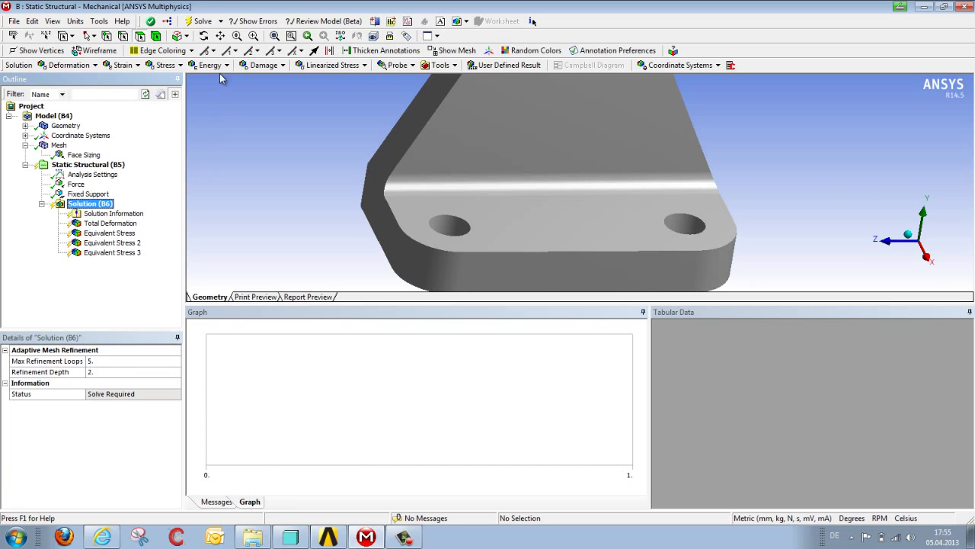
click(200, 21)
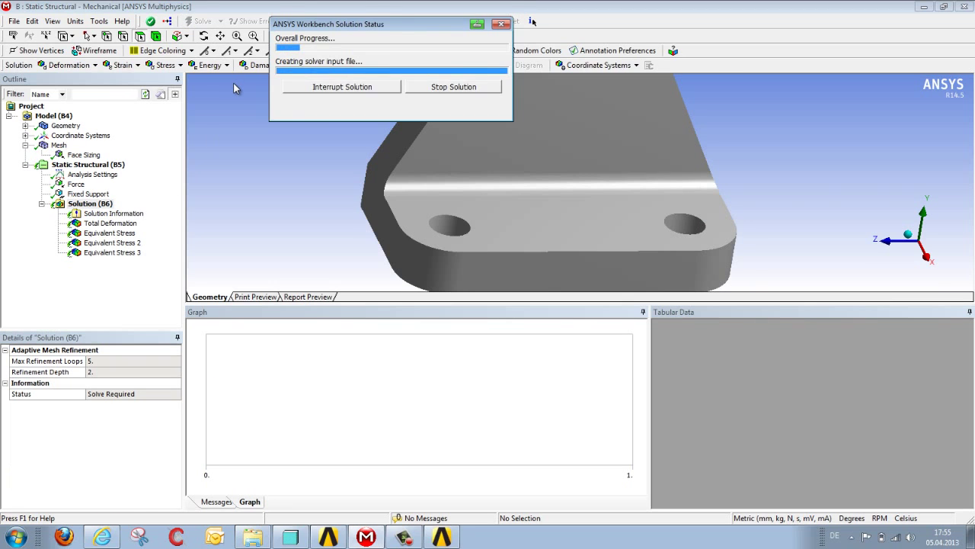
click(112, 252)
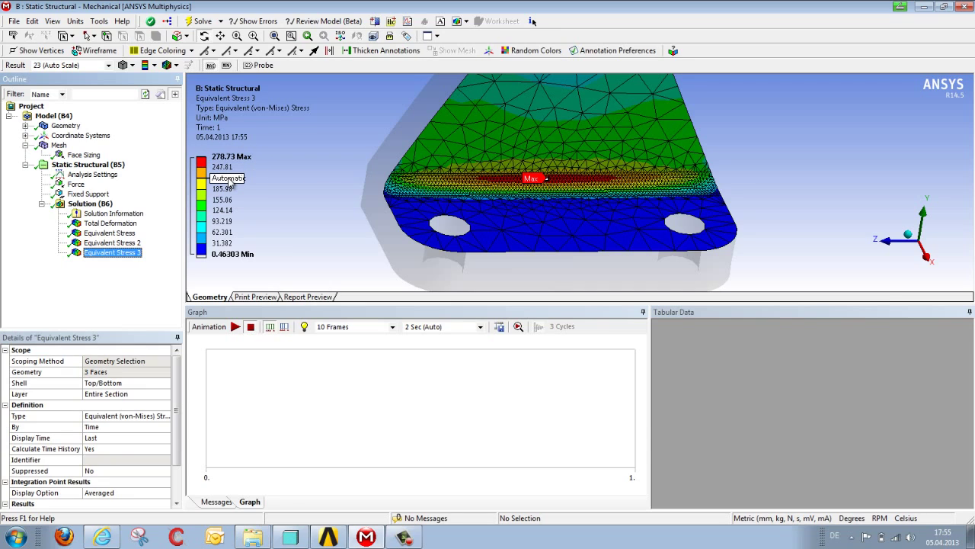
- Set No WireFrame, then compare unaveraged Equivalent Stress 2 (286.38 MPa) with averaged Equivalent Stress 3 (278.73 MPa)
click(172, 65)
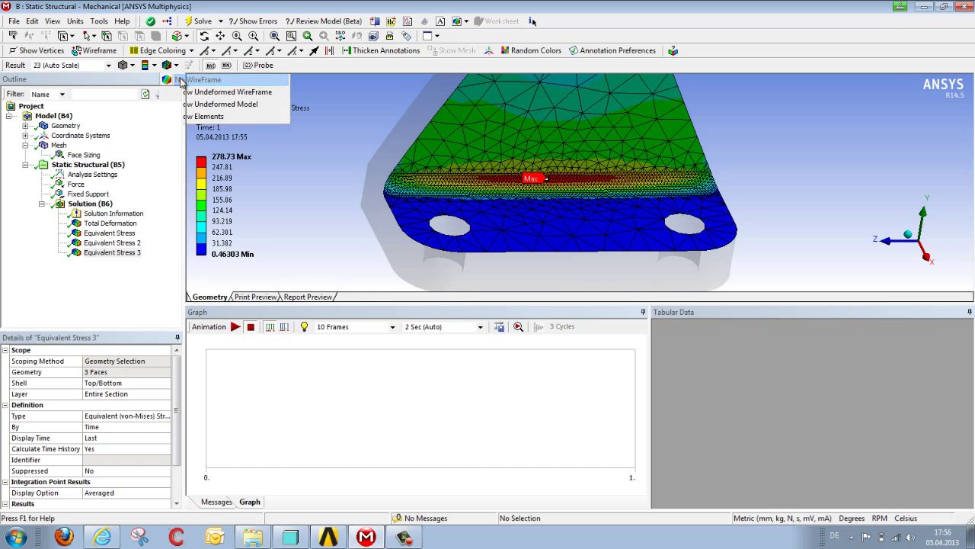
click(180, 81)
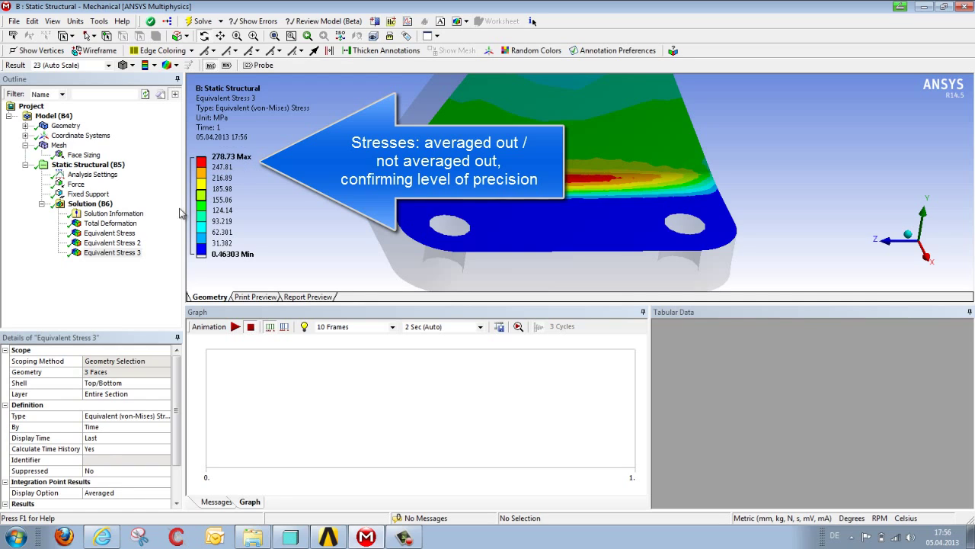
click(108, 243)
click(111, 252)
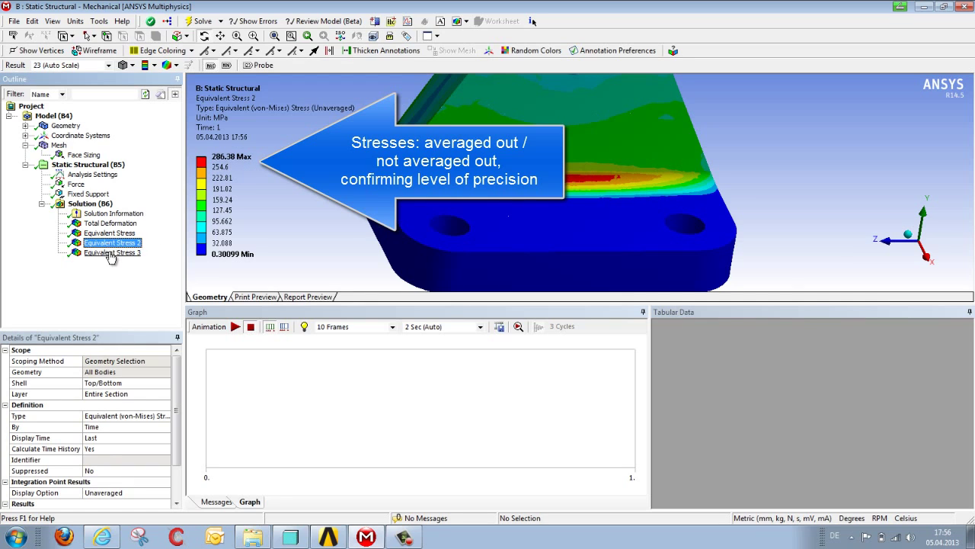